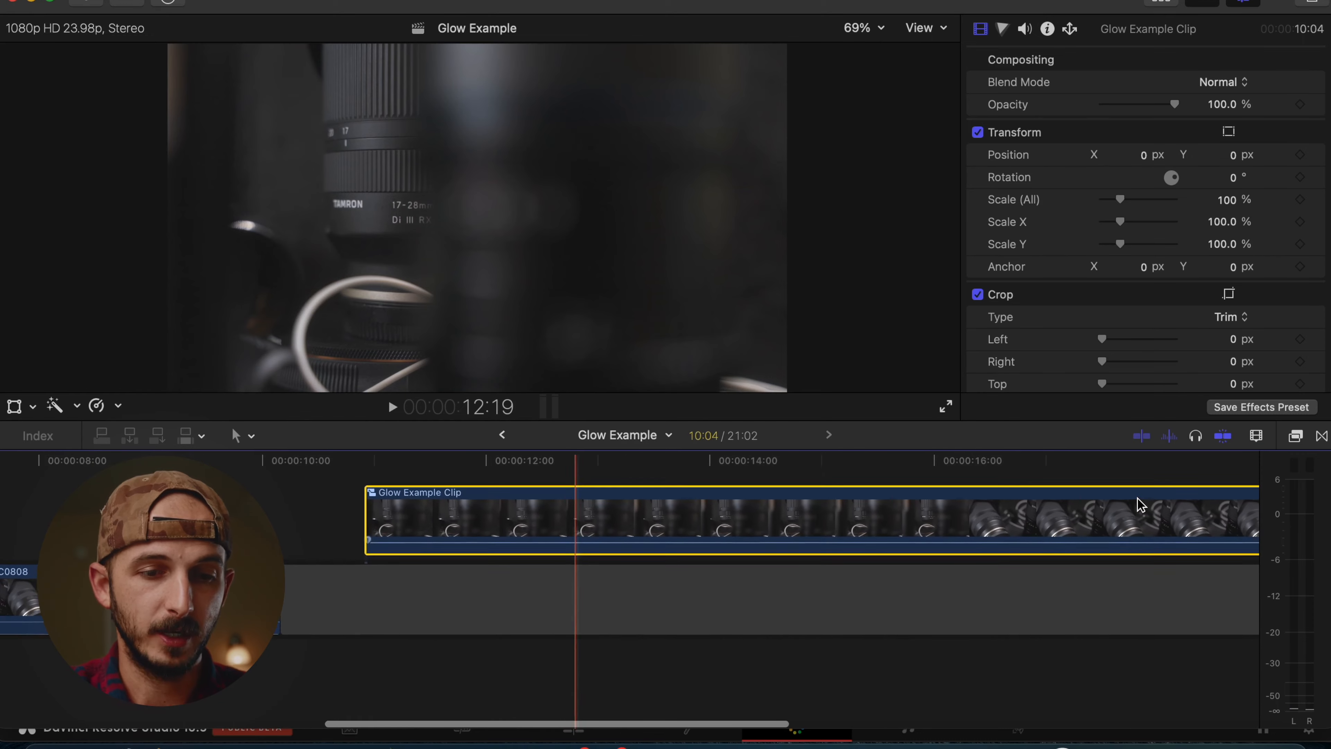
Move Glow Example Clip to the timeline start above the C0808 clips and delete the leftover gap clip.
{"action": "key", "text": "shift+z"}
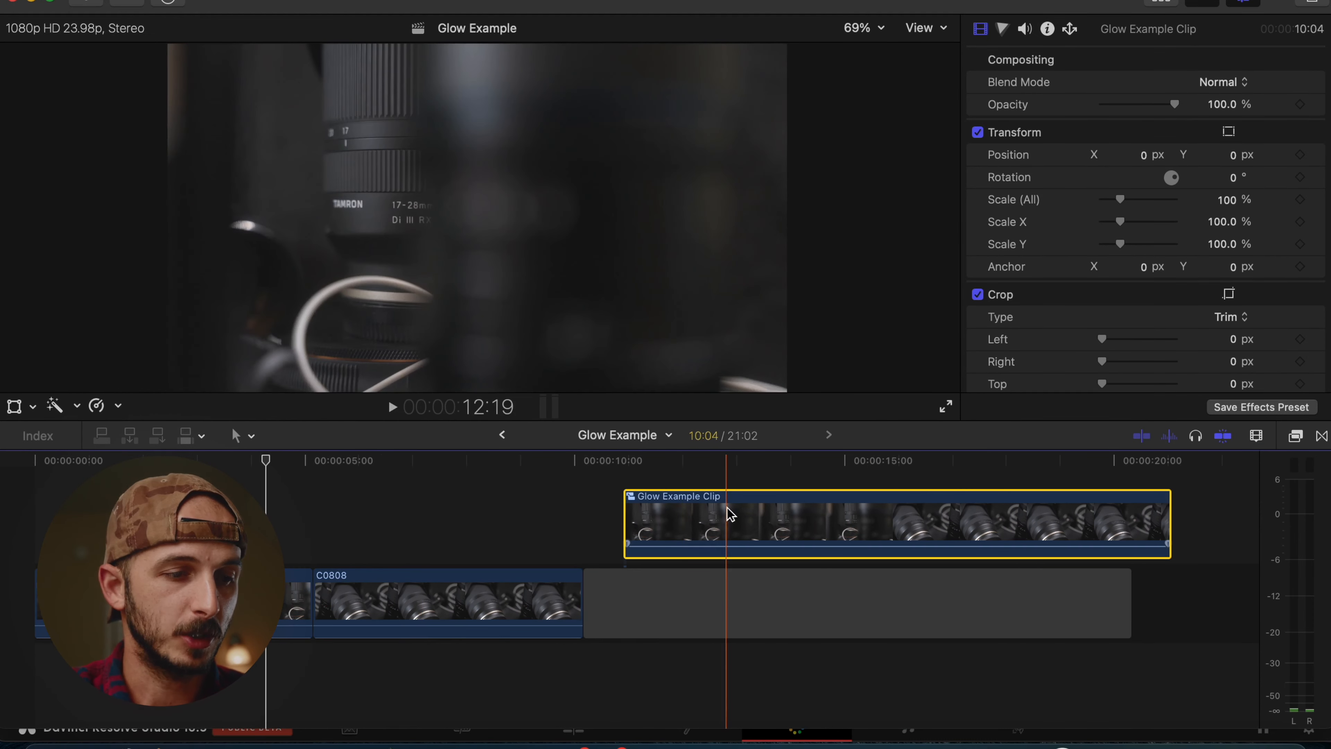
{"action": "left_click_drag", "start_coordinate": [850, 523], "coordinate": [264, 521]}
{"action": "left_click", "coordinate": [681, 590]}
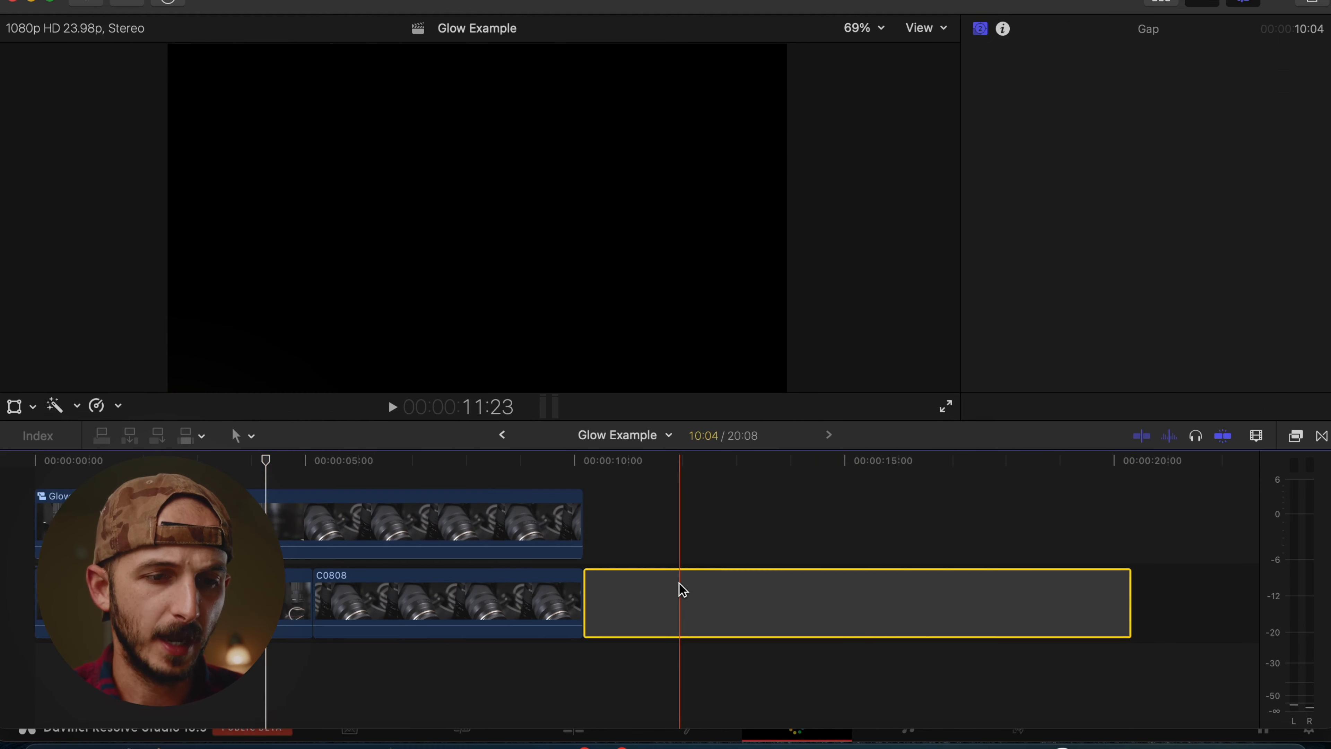
{"action": "key", "text": "Delete"}
{"action": "key", "text": "shift+z"}
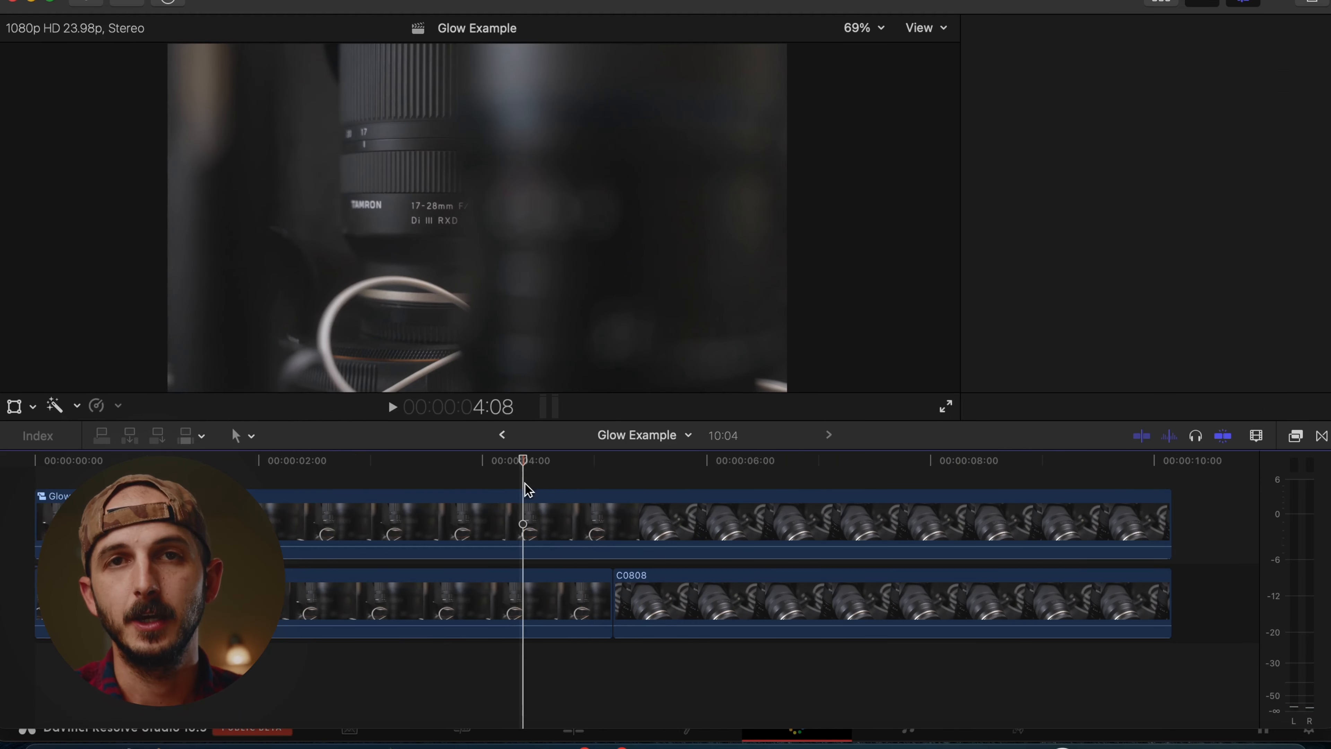
Apply the Gaussian blur effect to Glow Example Clip on the upper layer.
{"action": "left_click", "coordinate": [537, 507]}
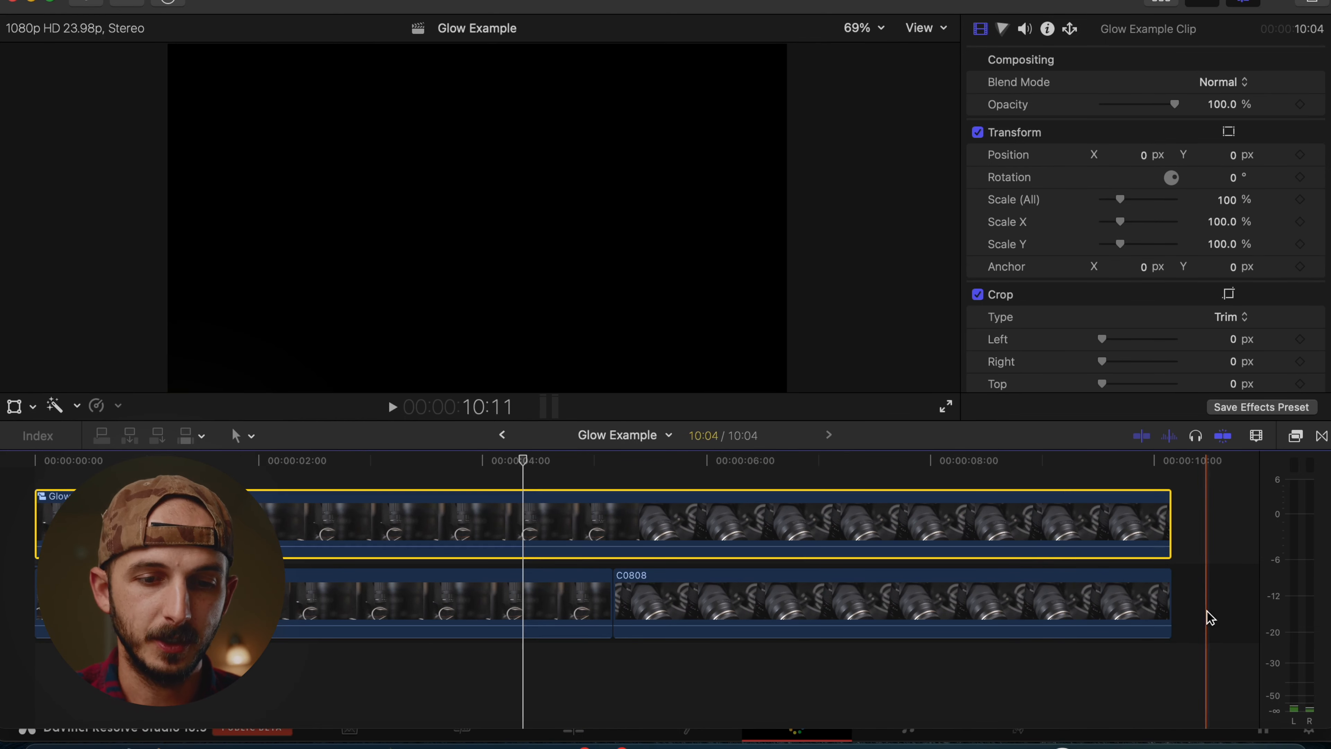
{"action": "left_click", "coordinate": [1295, 436]}
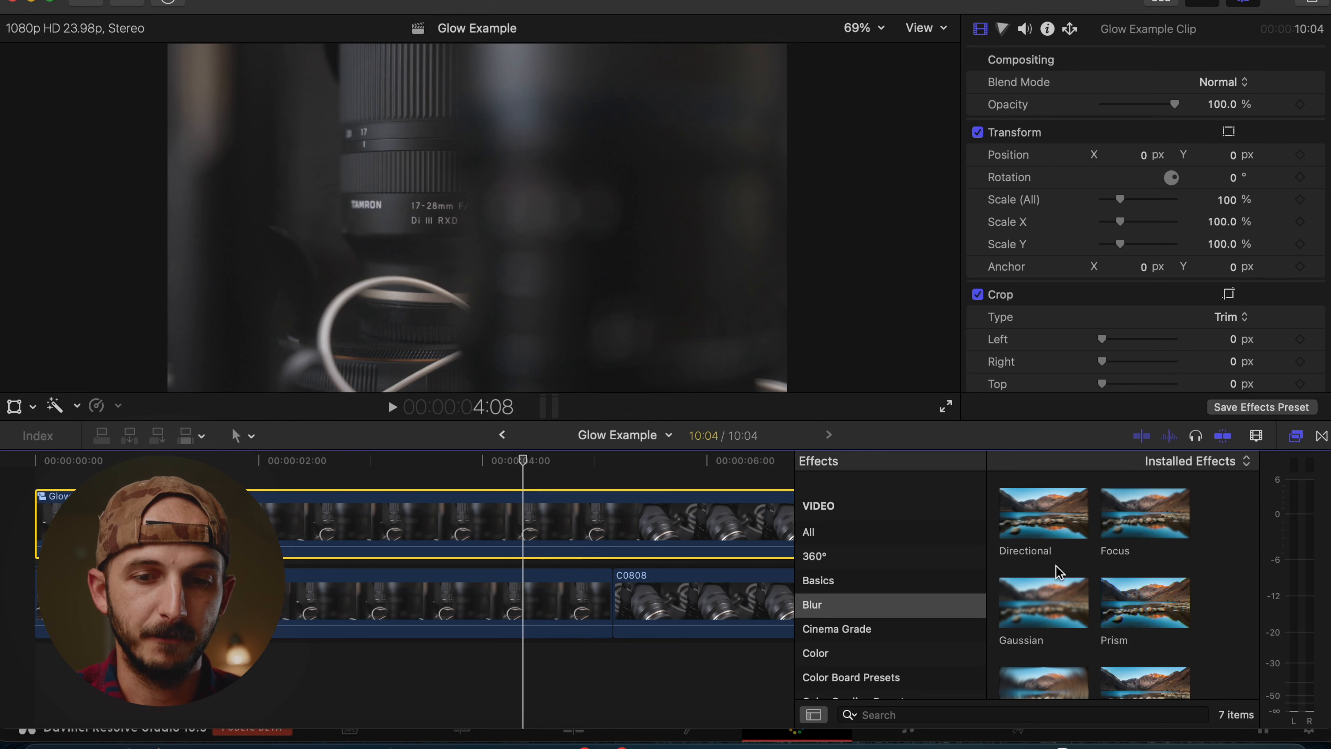
{"action": "left_click_drag", "start_coordinate": [1043, 603], "coordinate": [738, 540]}
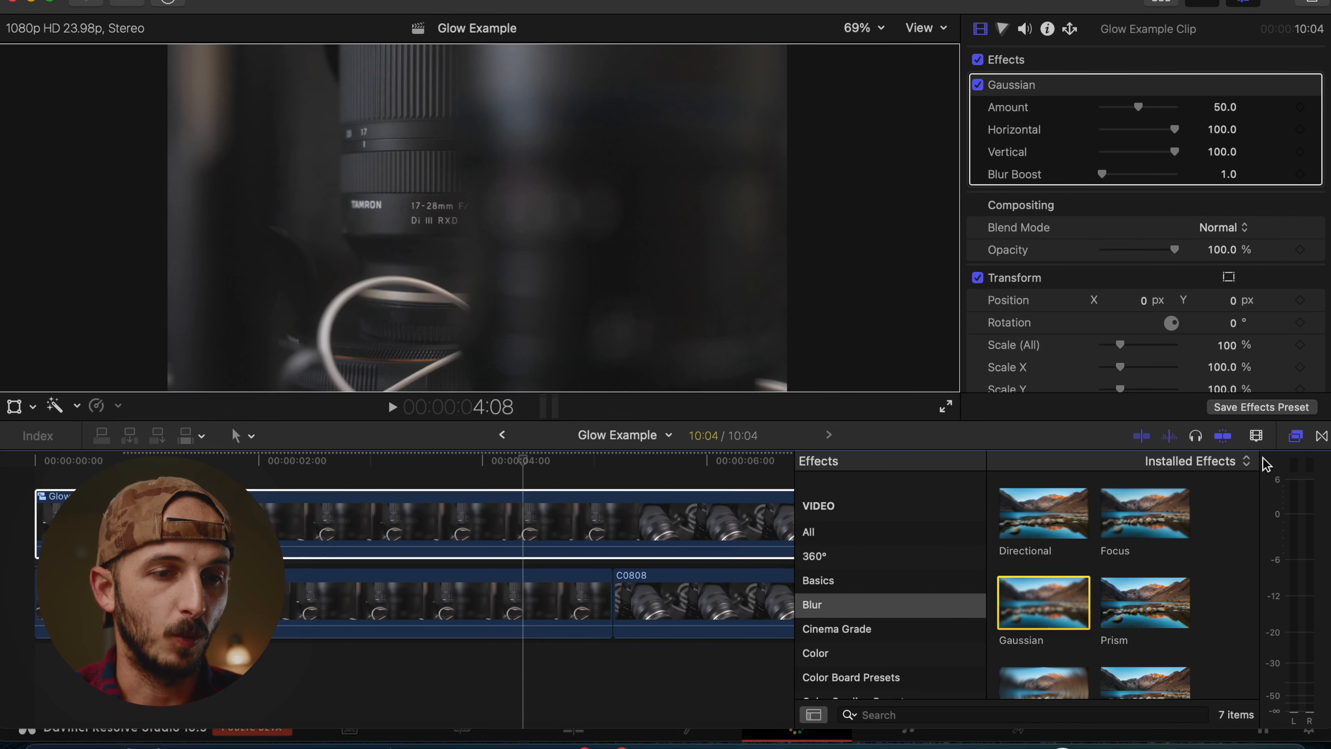
{"action": "left_click", "coordinate": [1295, 437]}
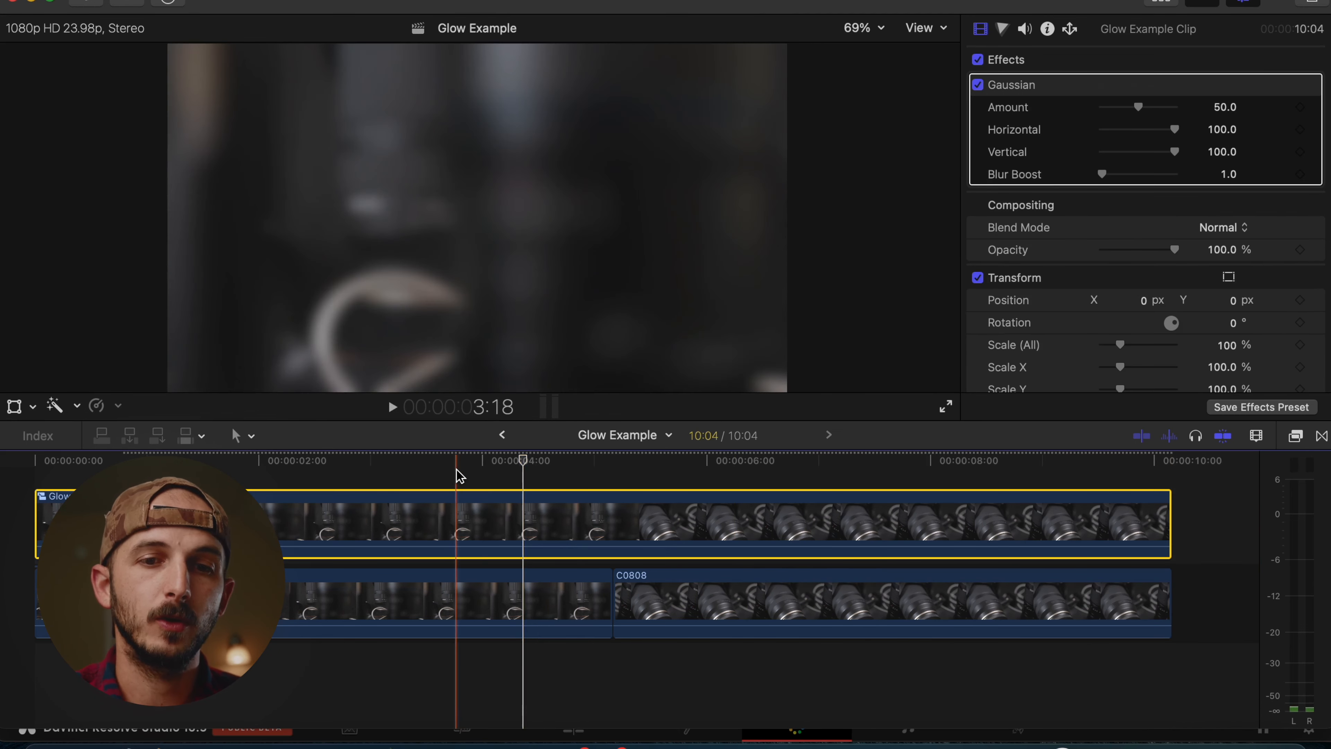
At about 3:18, raise the Gaussian blur Amount to 100 and Blur Boost to 1.96.
{"action": "left_click", "coordinate": [455, 461]}
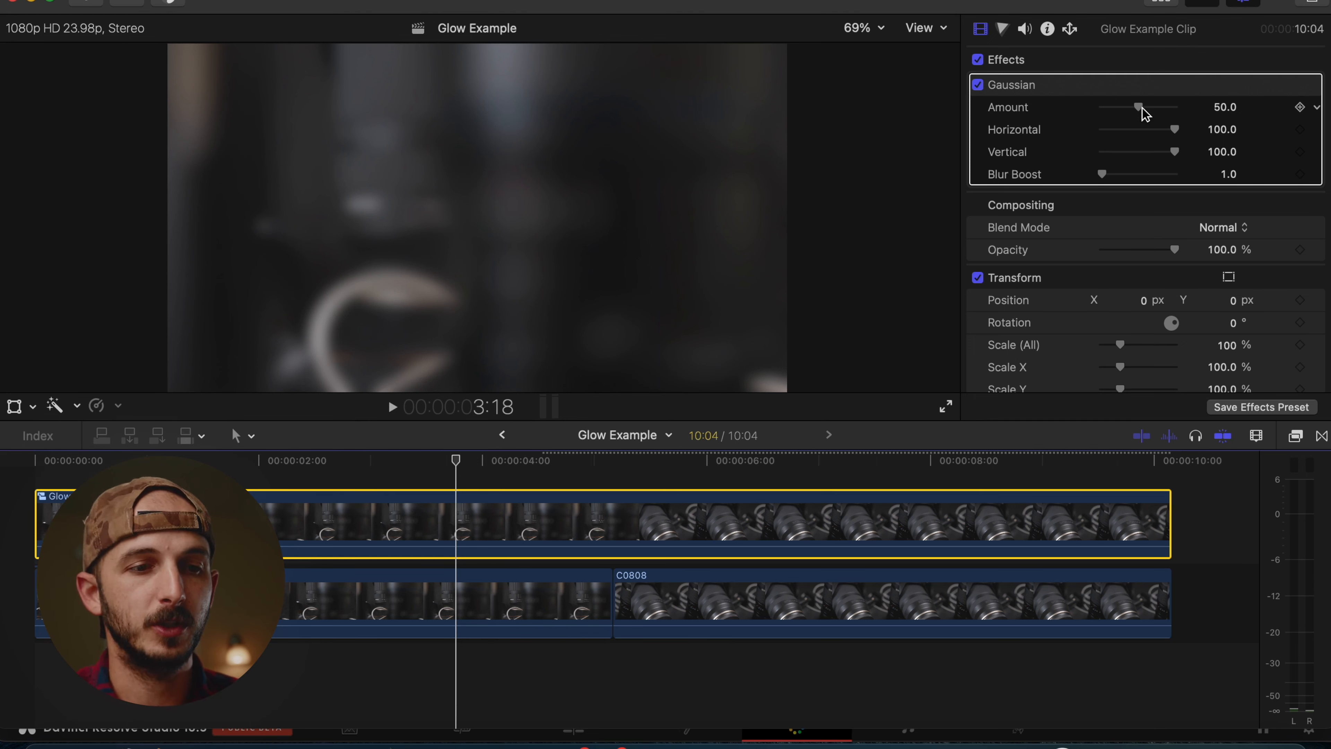
{"action": "left_click_drag", "start_coordinate": [1143, 109], "coordinate": [1243, 114]}
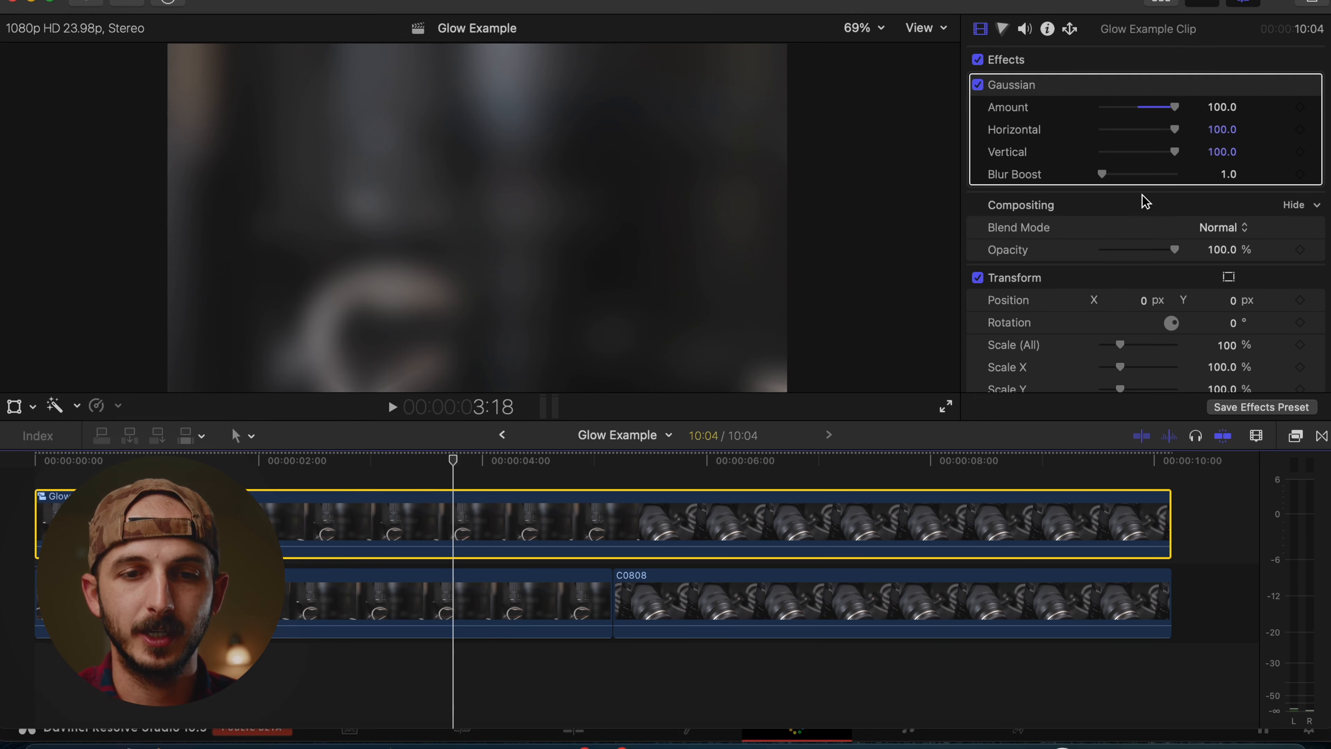
{"action": "left_click_drag", "start_coordinate": [1103, 174], "coordinate": [1109, 176]}
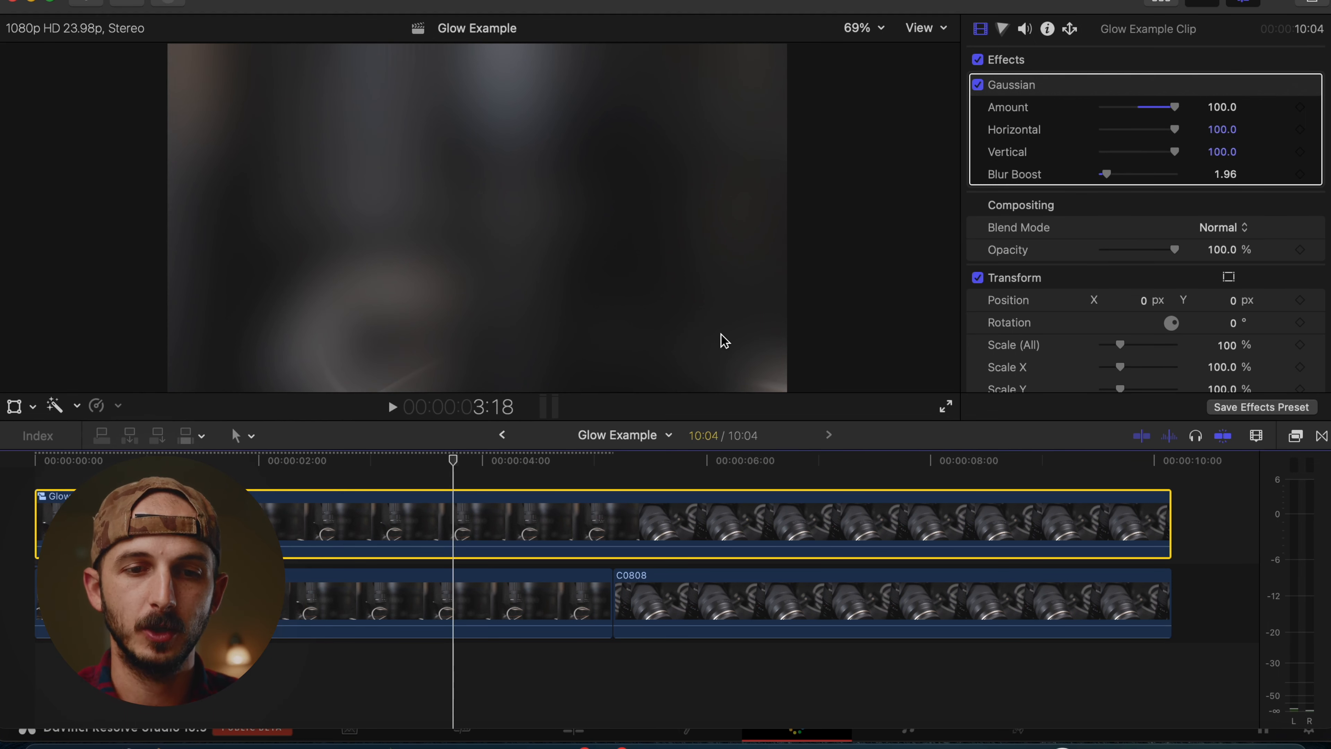
Set the blurred clip's blend mode to Add and lower its opacity.
{"action": "left_click", "coordinate": [1228, 231]}
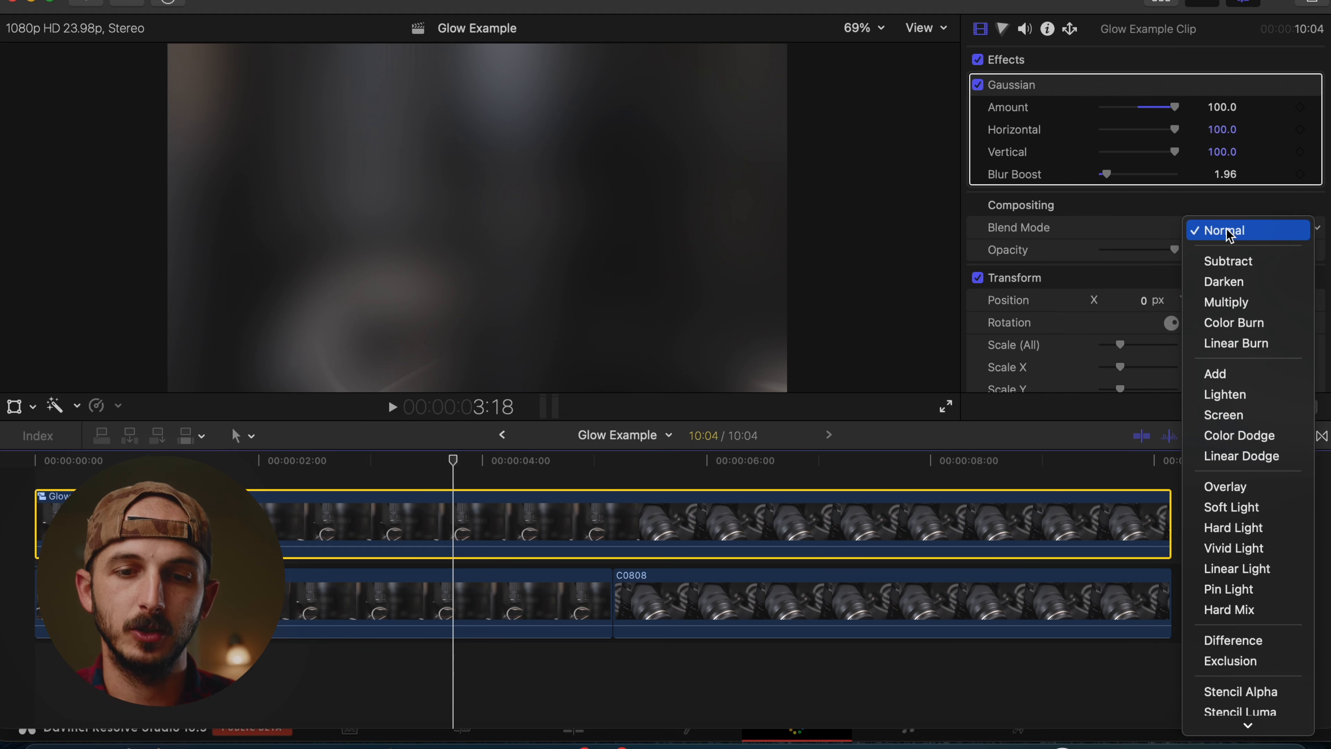
{"action": "left_click", "coordinate": [1229, 373]}
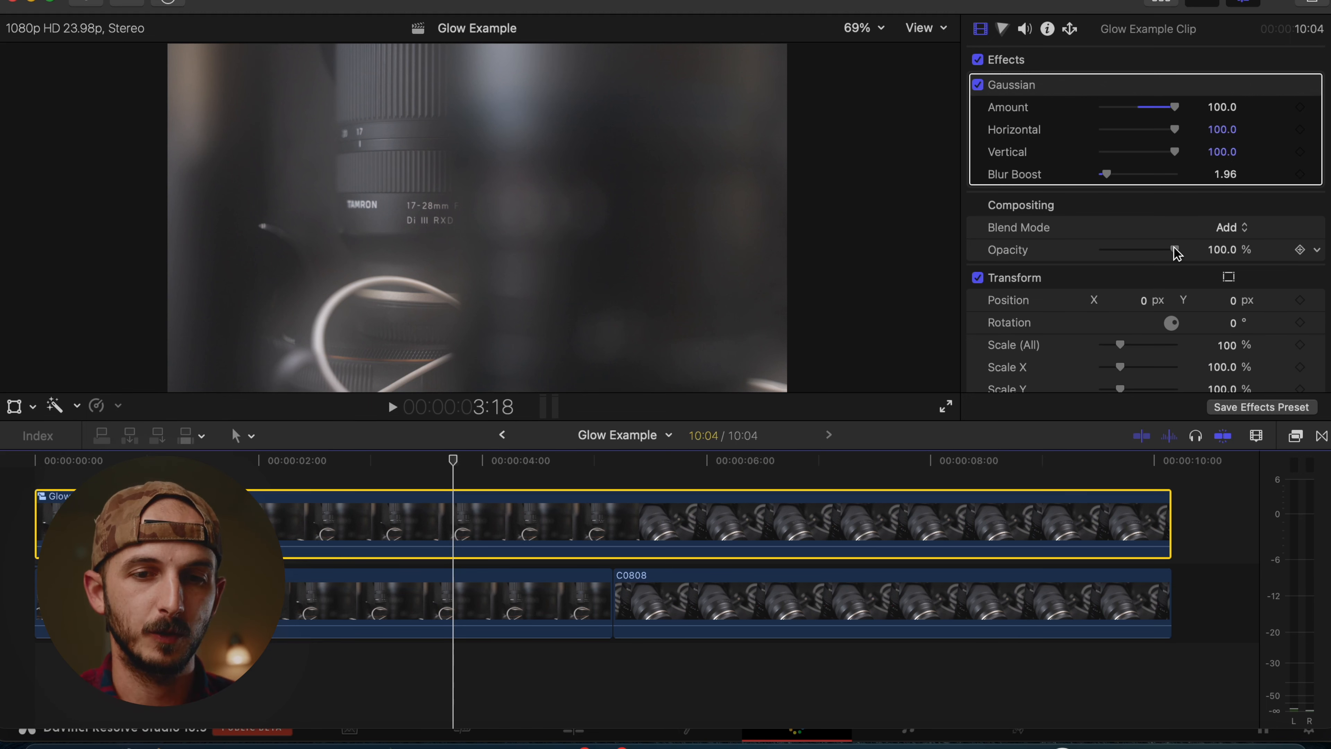
{"action": "left_click_drag", "start_coordinate": [1175, 250], "coordinate": [1104, 252]}
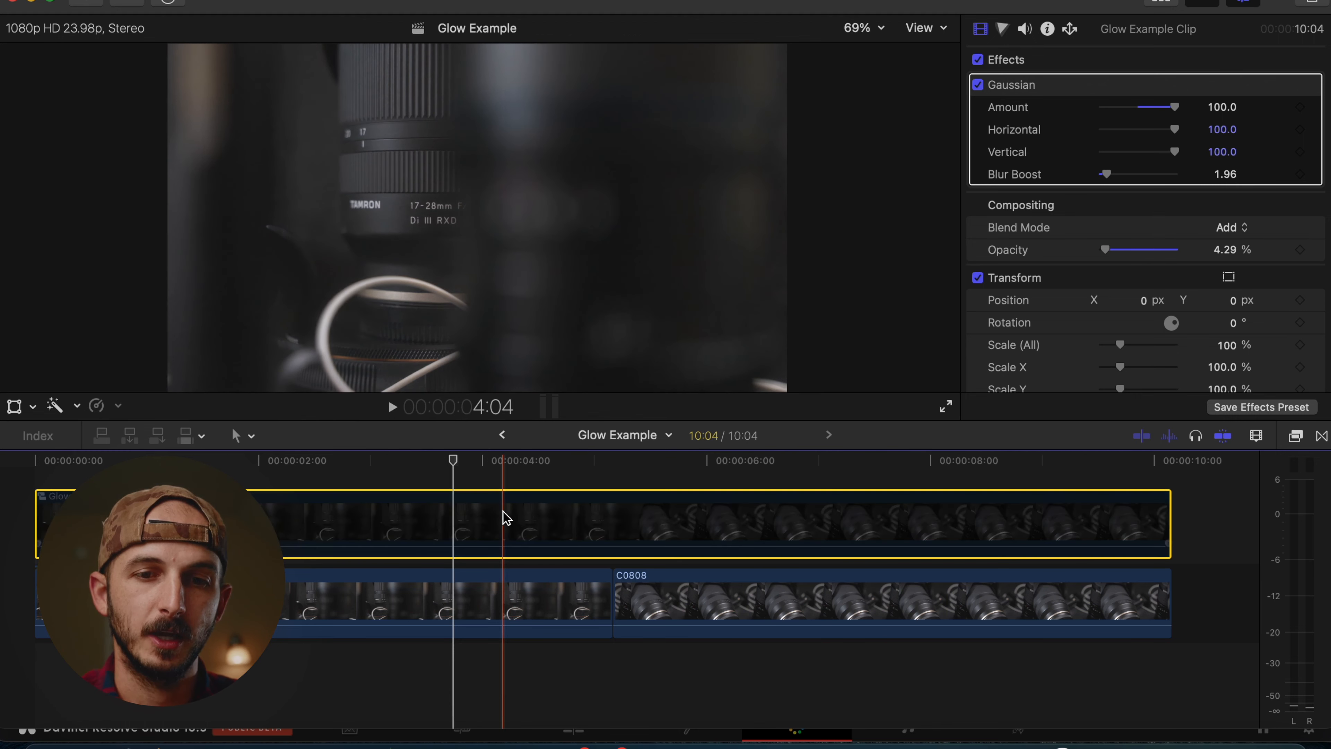
{"action": "left_click_drag", "start_coordinate": [1104, 249], "coordinate": [1137, 250]}
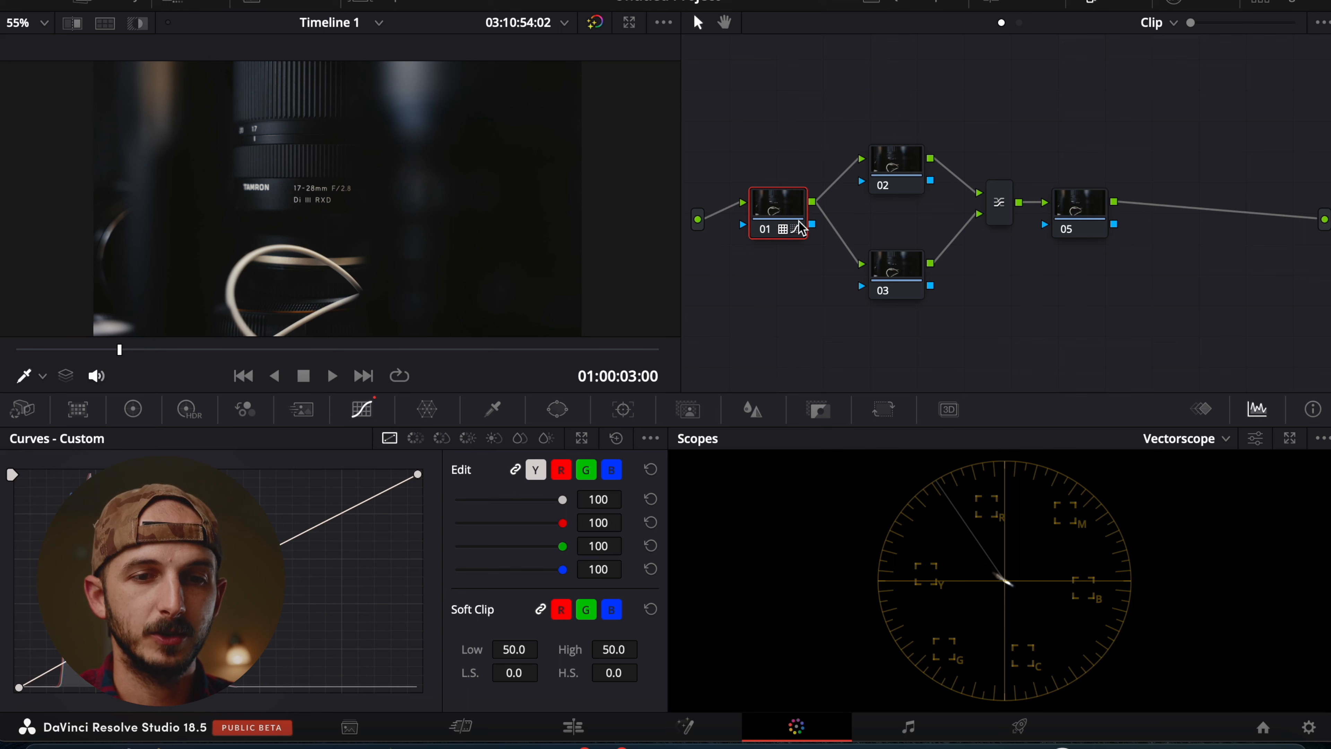
Switch to DaVinci Resolve and examine nodes 01, 02, 03 and 05 of the layer mixer node graph.
{"action": "mouse_move", "coordinate": [776, 231]}
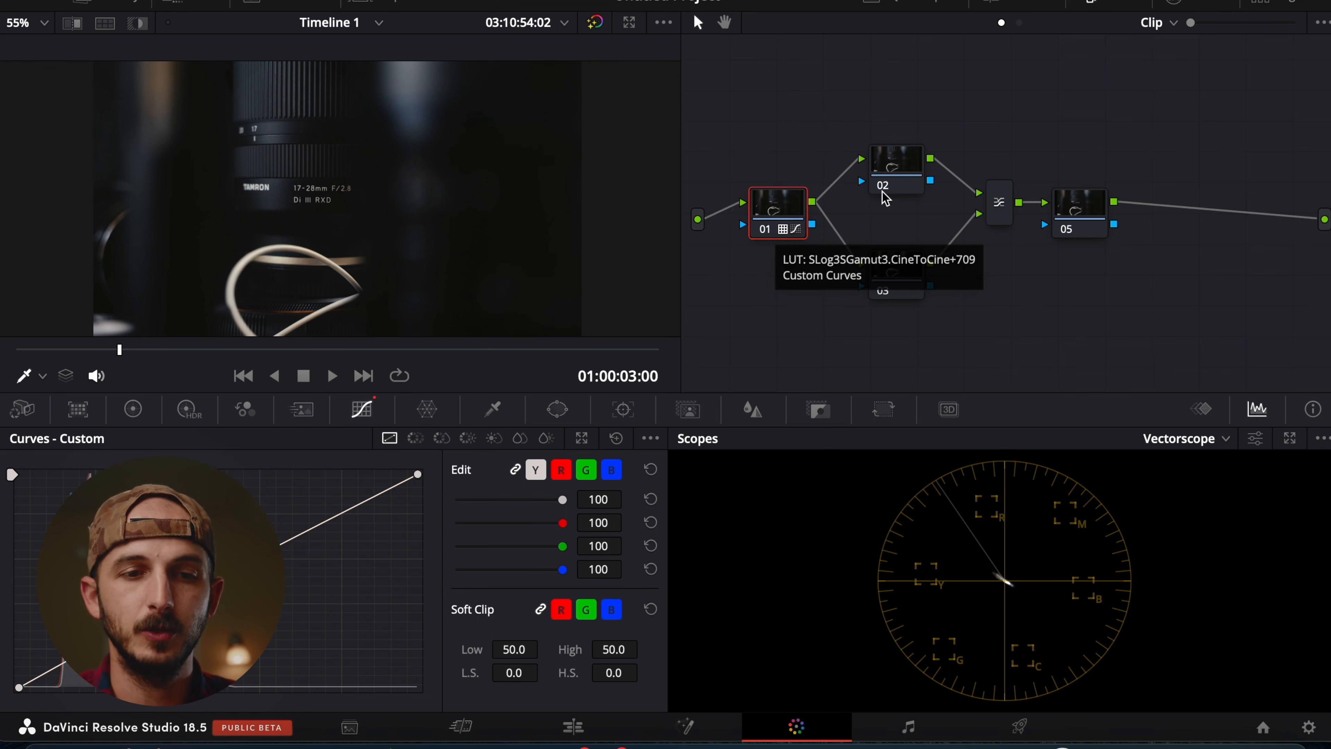
{"action": "mouse_move", "coordinate": [887, 197]}
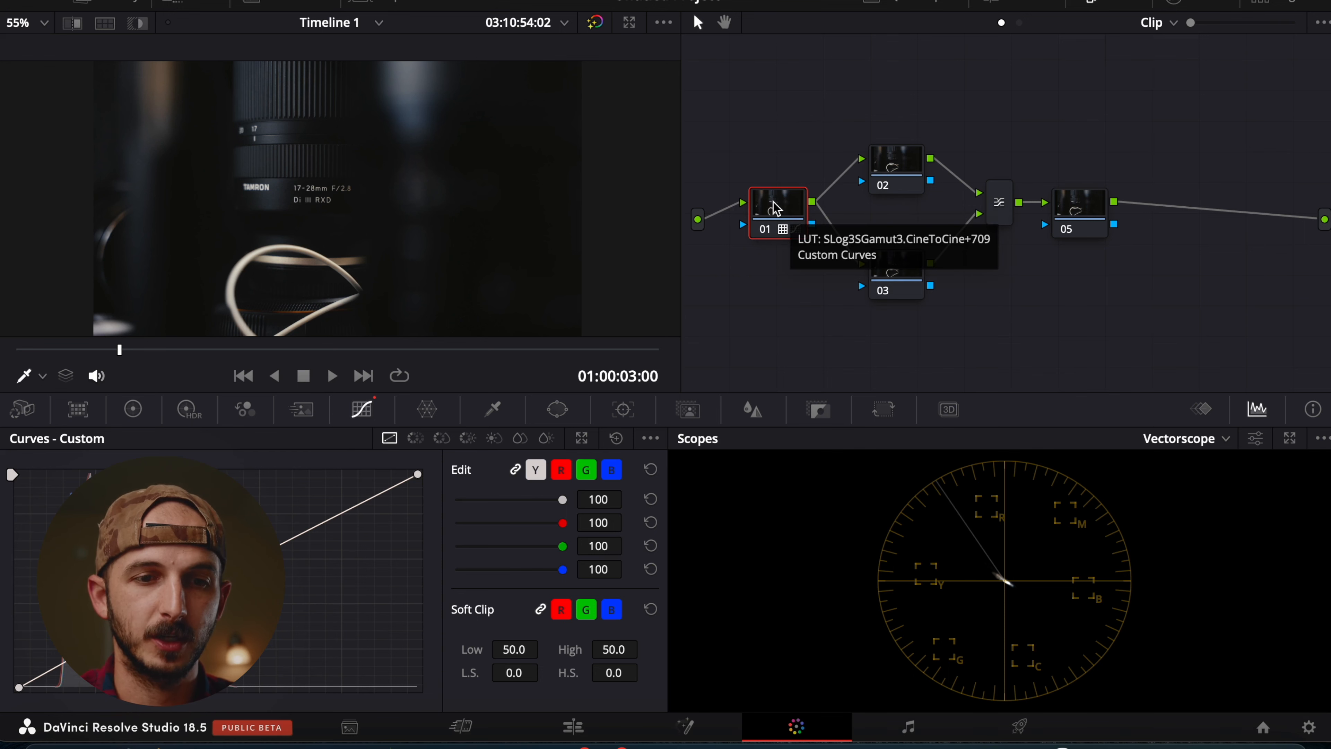
{"action": "mouse_move", "coordinate": [918, 155]}
{"action": "left_click", "coordinate": [892, 173]}
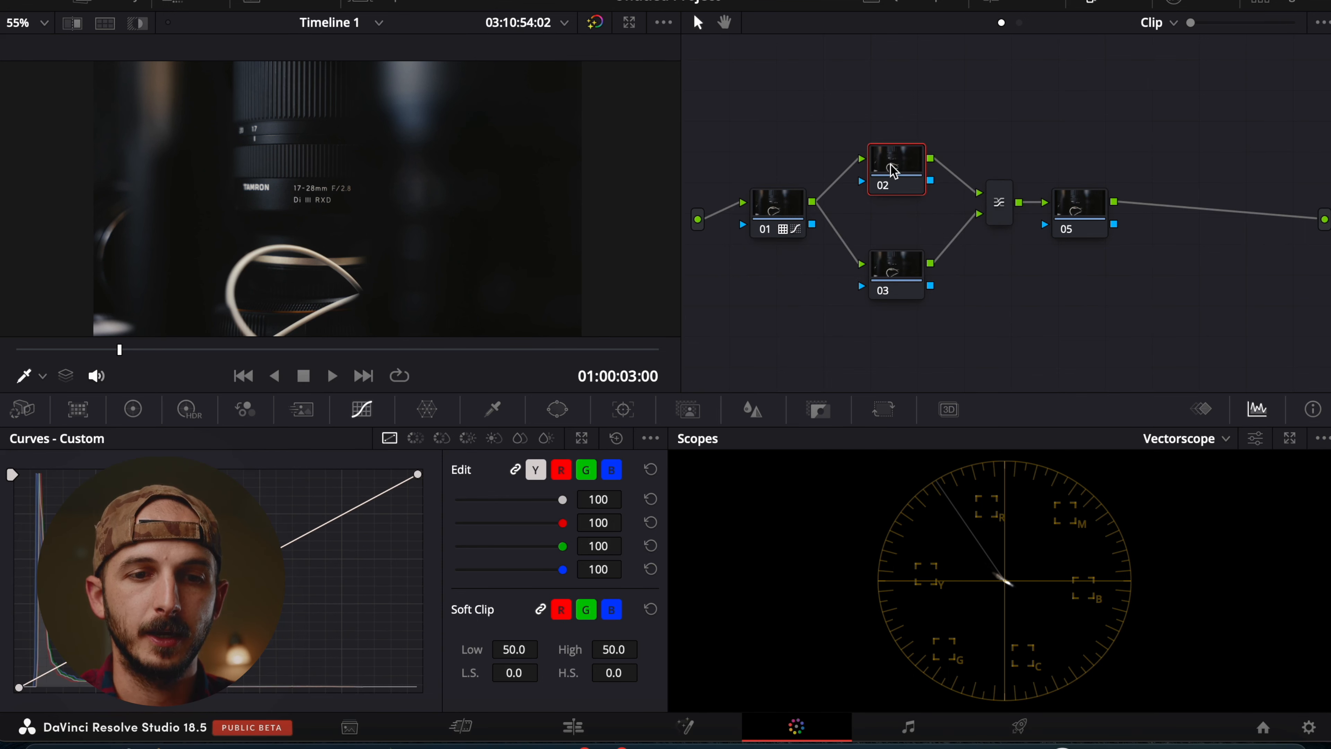
{"action": "left_click", "coordinate": [906, 273]}
{"action": "left_click", "coordinate": [1109, 204]}
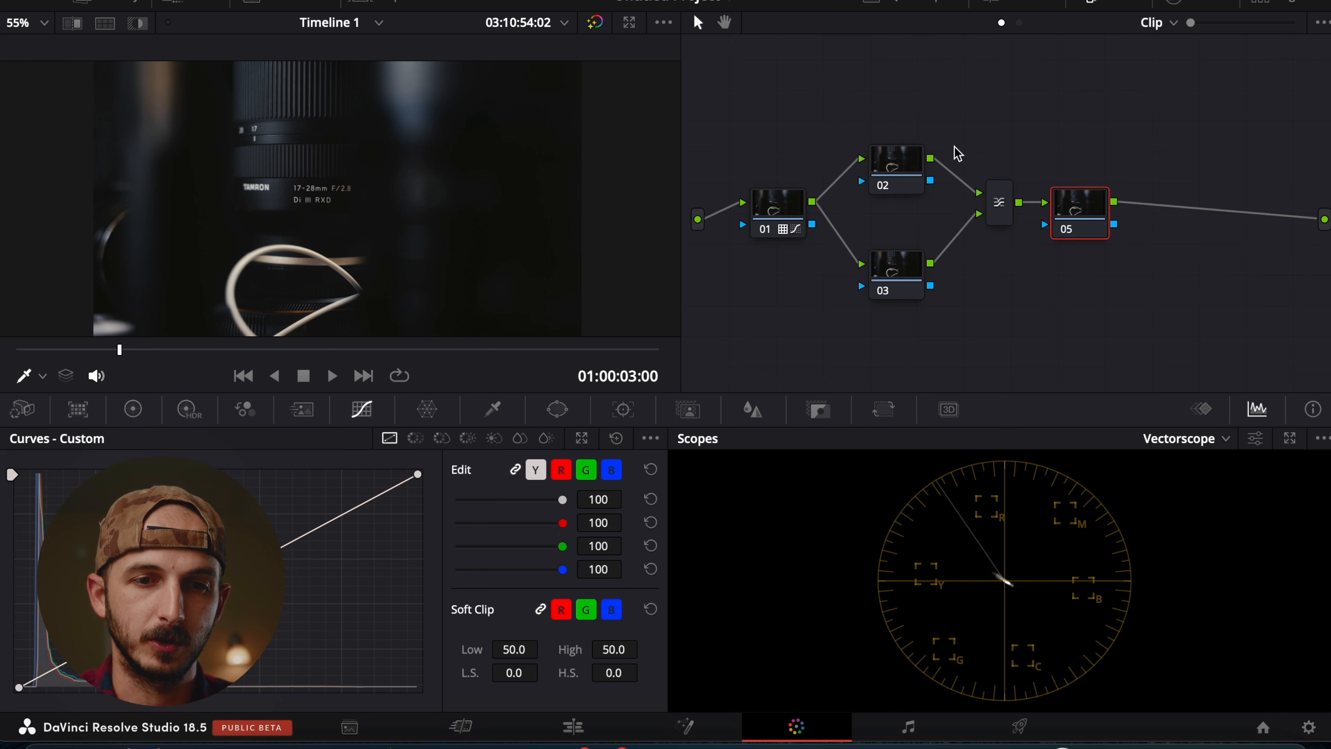
{"action": "left_click_drag", "start_coordinate": [890, 167], "coordinate": [898, 169]}
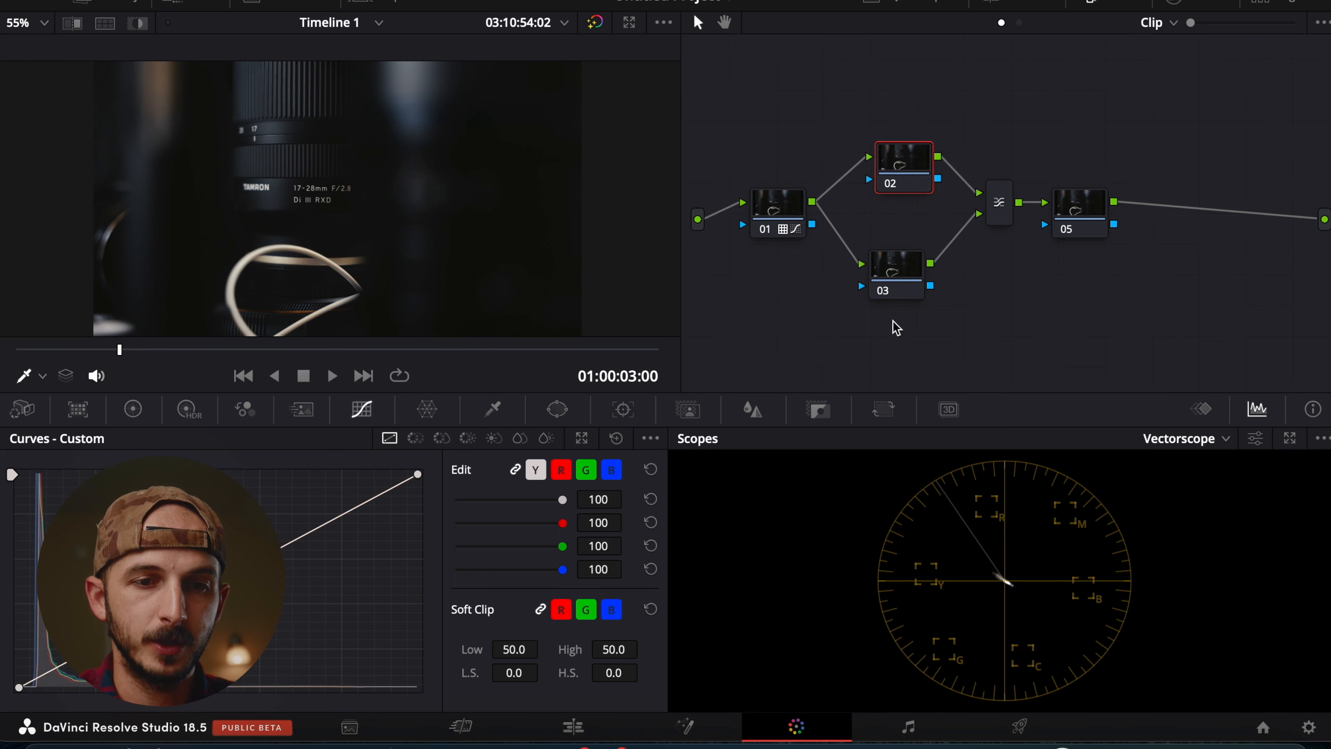
Add a Gaussian Blur effect to node 03 and set its horizontal and vertical strength to 0.679.
{"action": "left_click", "coordinate": [902, 278]}
{"action": "left_click", "coordinate": [1226, 1]}
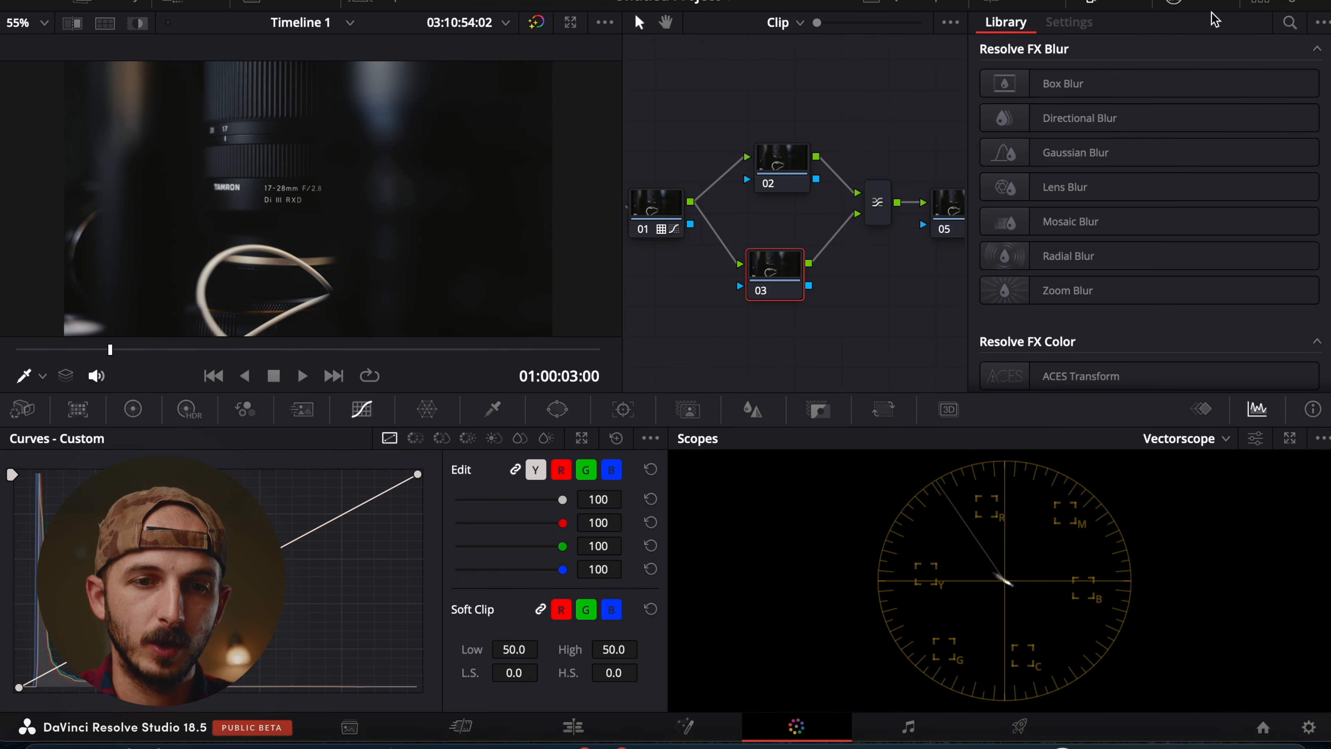
{"action": "left_click_drag", "start_coordinate": [1070, 157], "coordinate": [803, 263]}
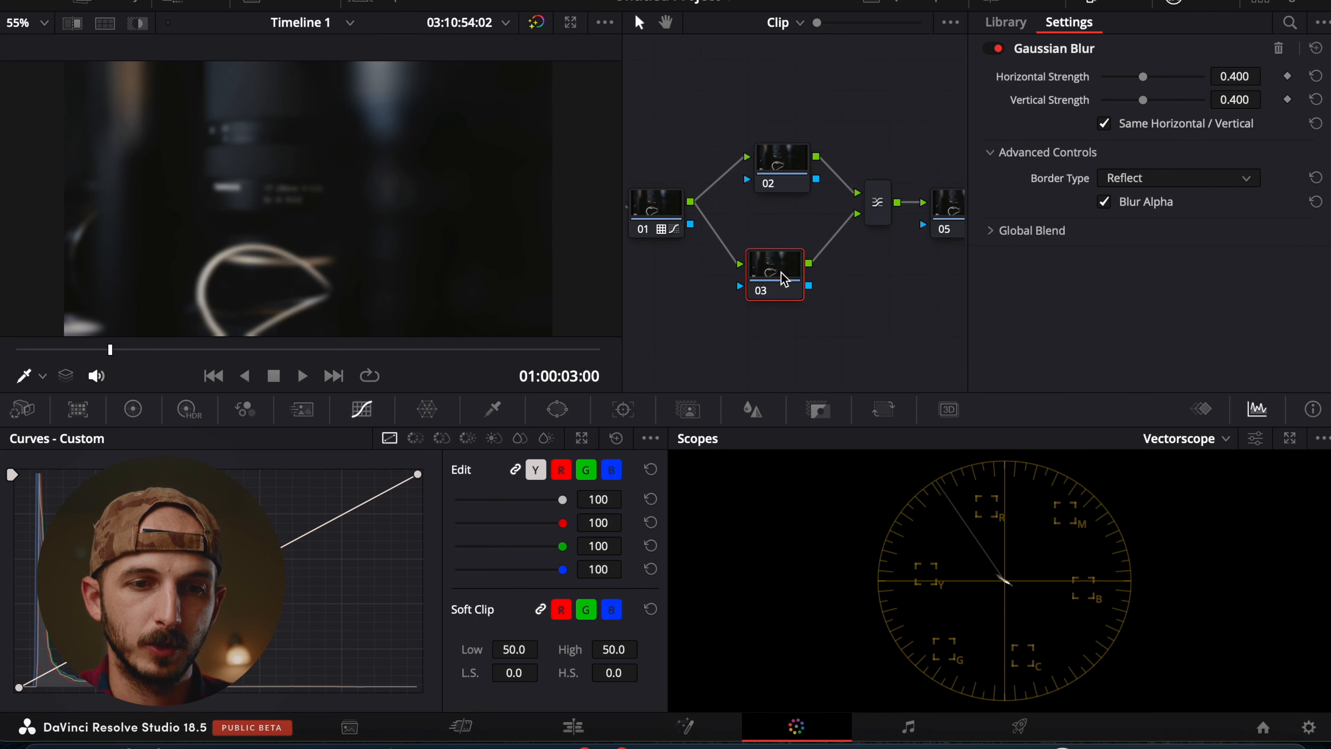
{"action": "left_click_drag", "start_coordinate": [1146, 79], "coordinate": [1172, 75]}
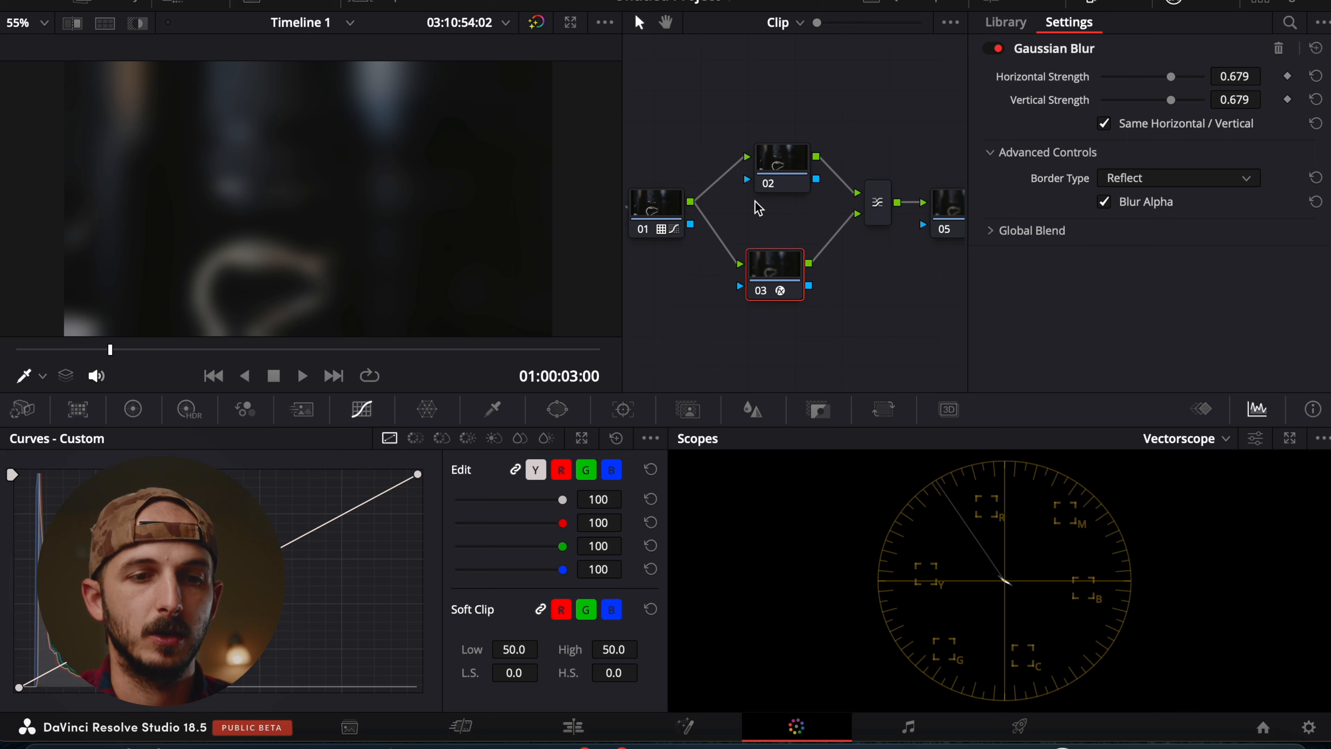
{"action": "left_click", "coordinate": [1209, 6]}
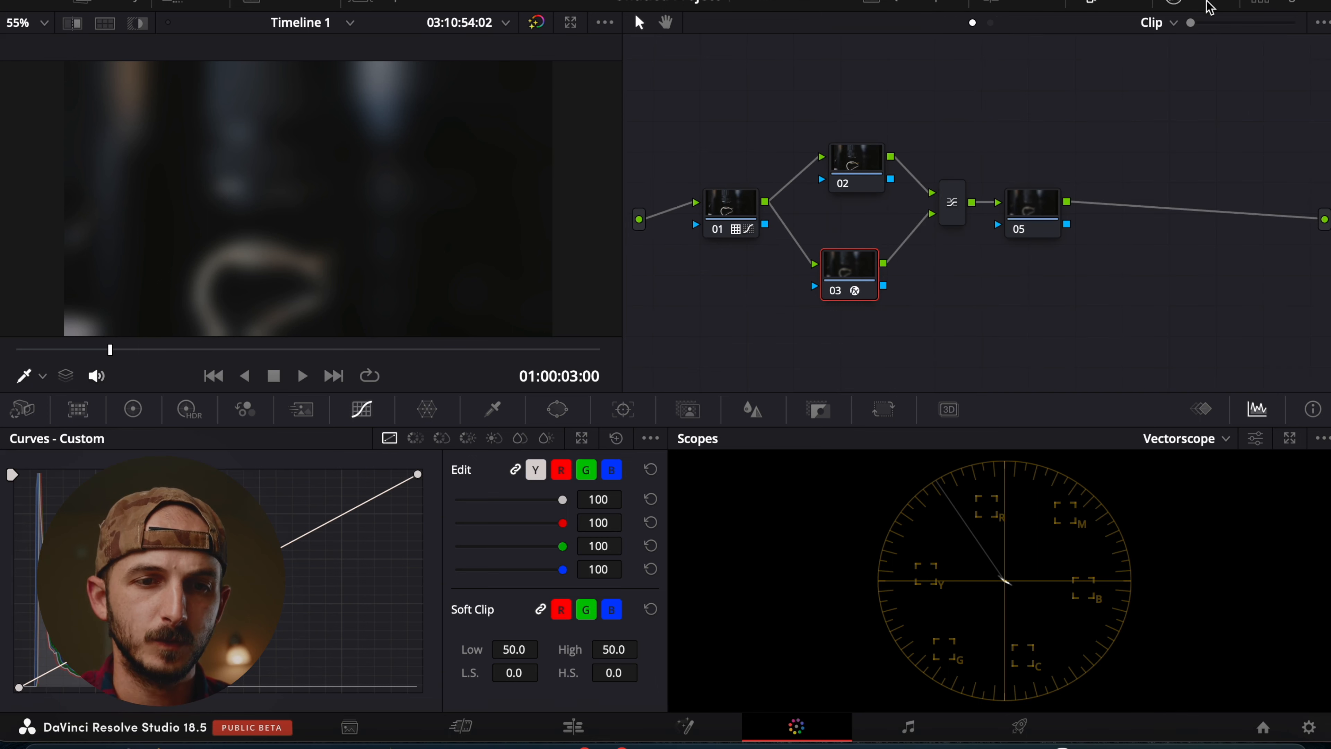
Set the Layer Mixer's composite mode to Screen.
{"action": "right_click", "coordinate": [952, 199]}
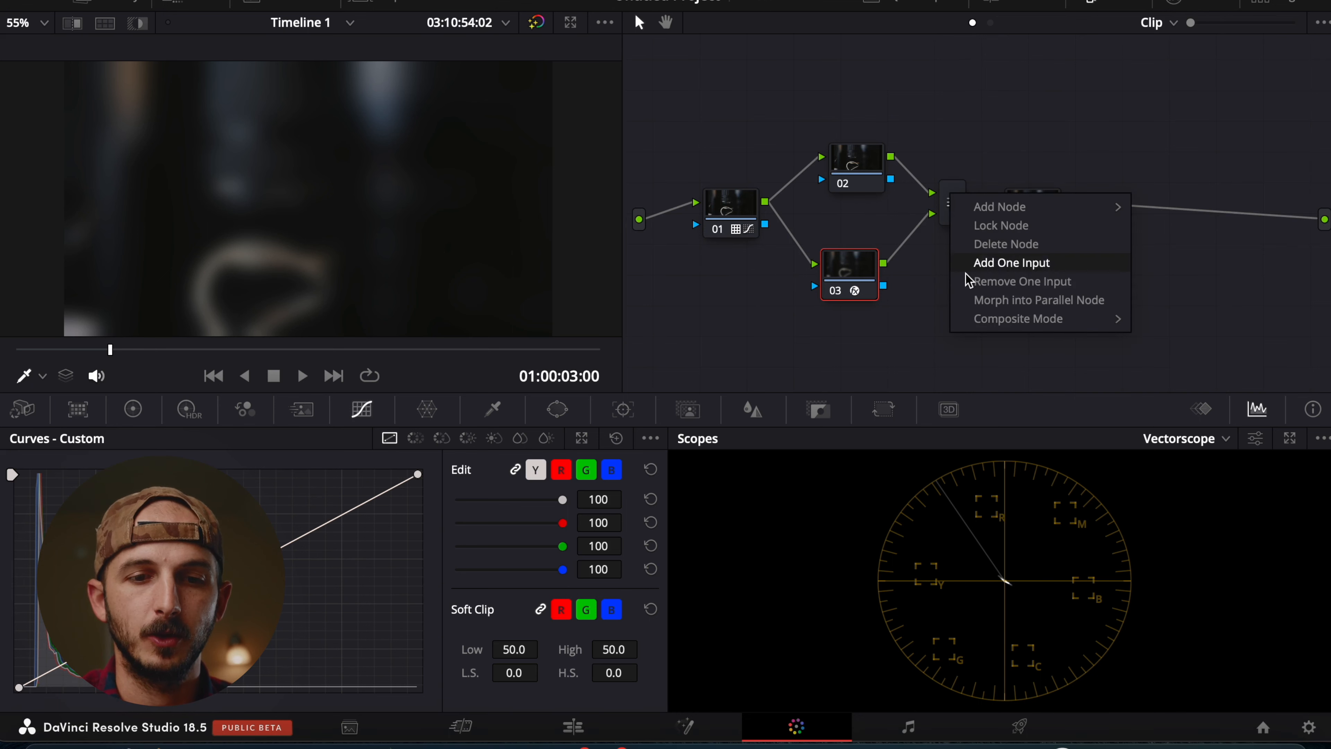
{"action": "mouse_move", "coordinate": [982, 316]}
{"action": "right_click", "coordinate": [943, 199]}
{"action": "mouse_move", "coordinate": [983, 328]}
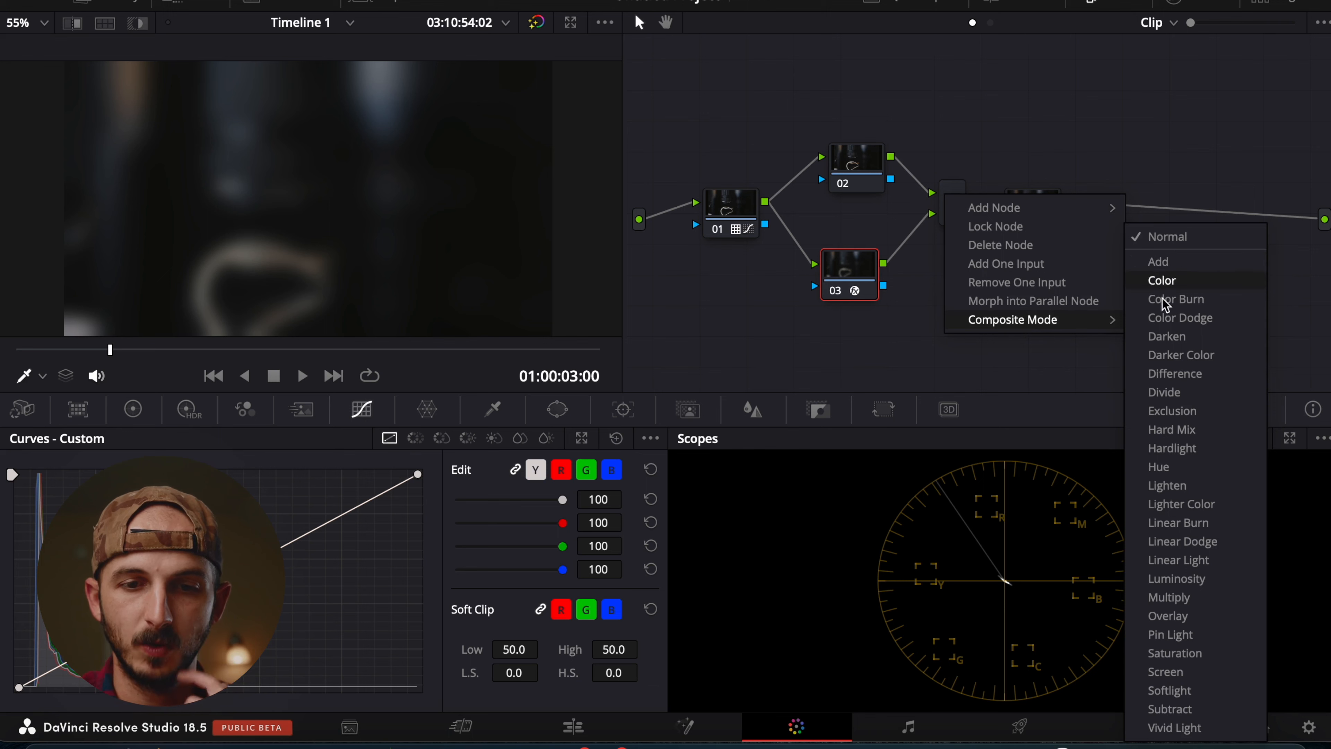
{"action": "left_click", "coordinate": [1165, 672]}
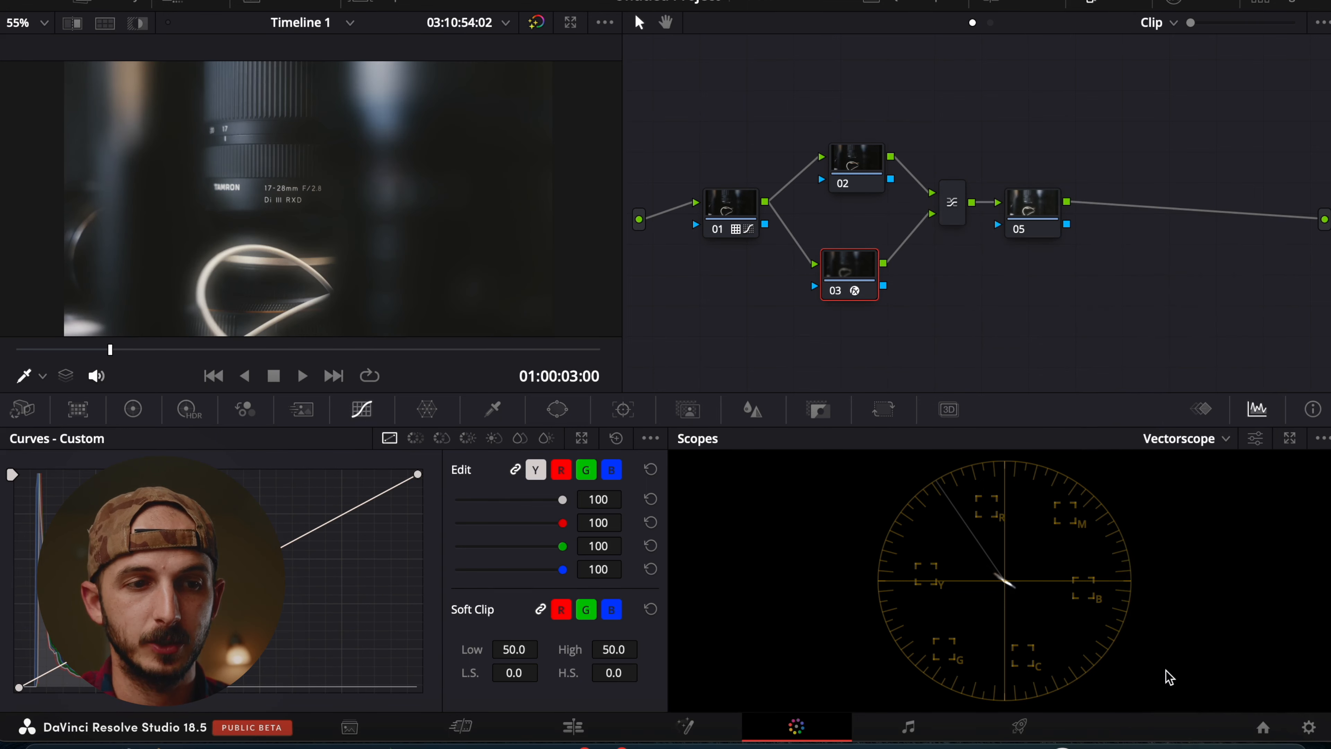
Try adjusting the white point of node 03's custom curve.
{"action": "left_click_drag", "start_coordinate": [852, 167], "coordinate": [840, 167]}
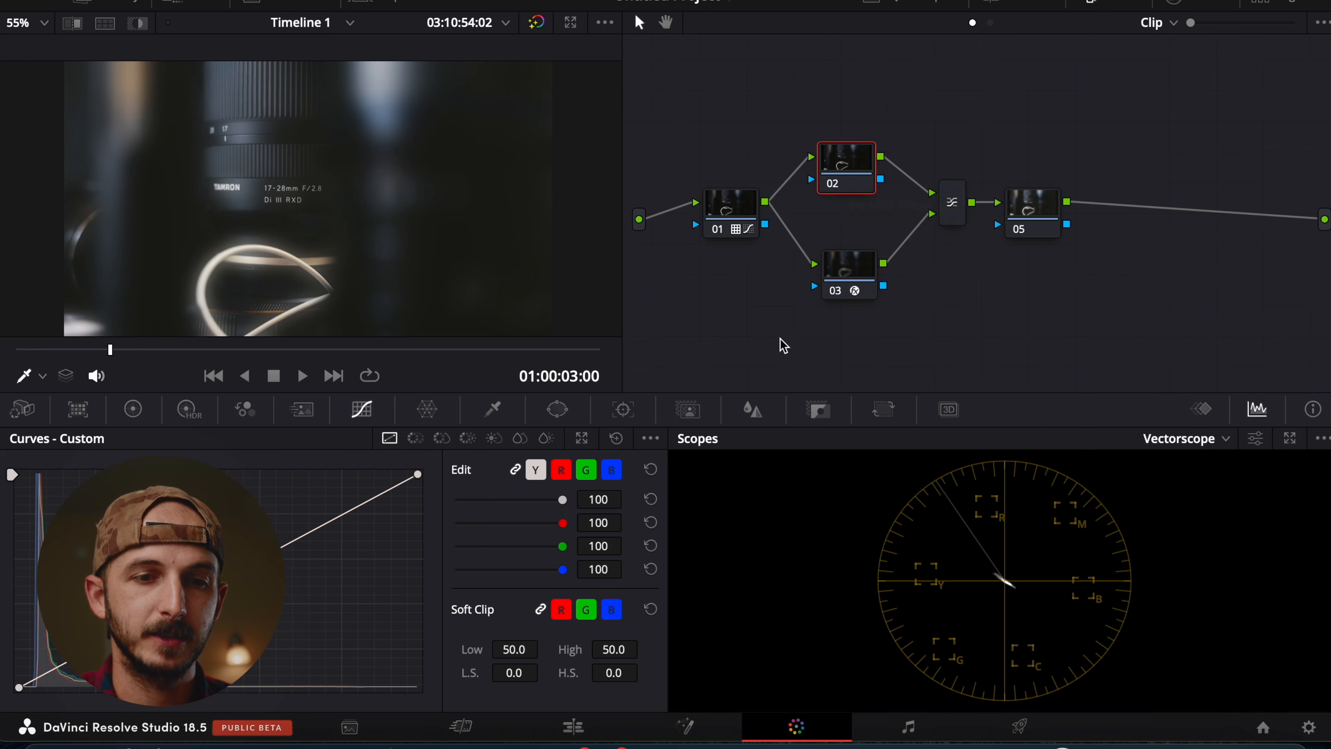
{"action": "left_click", "coordinate": [836, 278]}
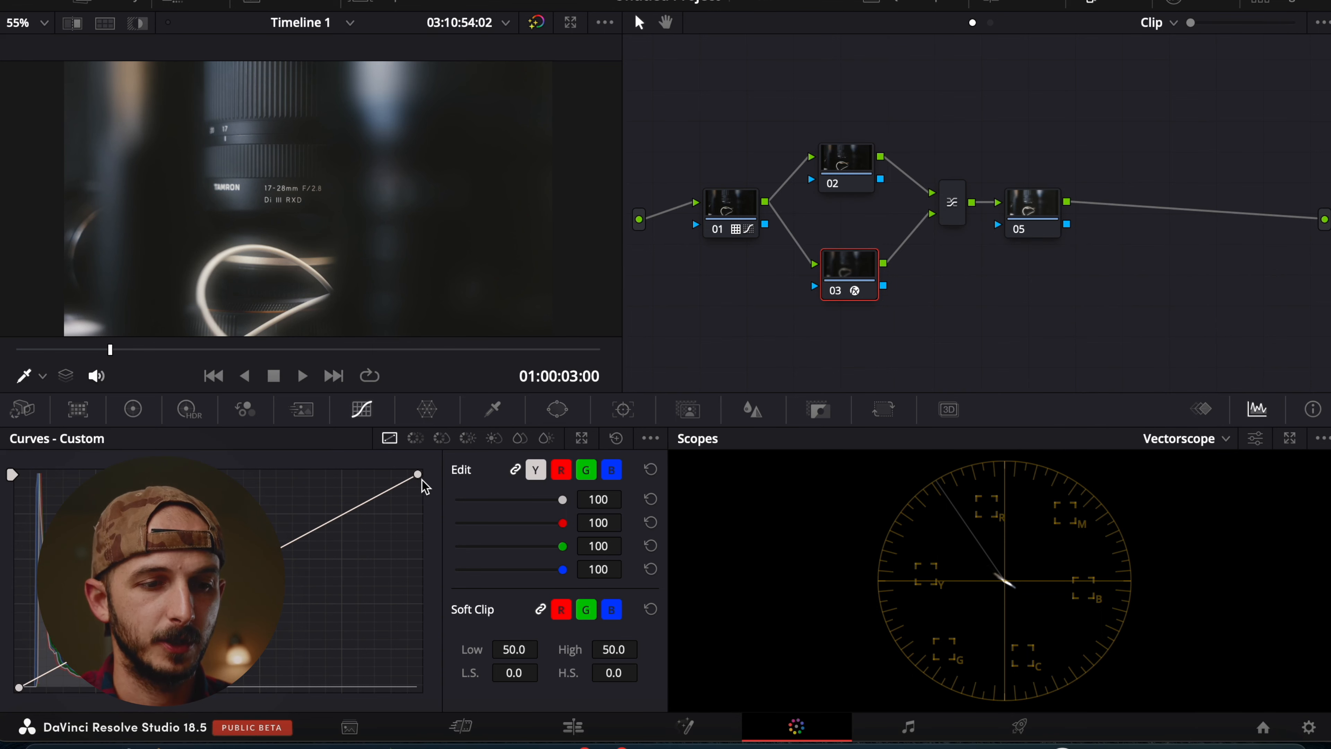
{"action": "left_click_drag", "start_coordinate": [419, 475], "coordinate": [487, 477]}
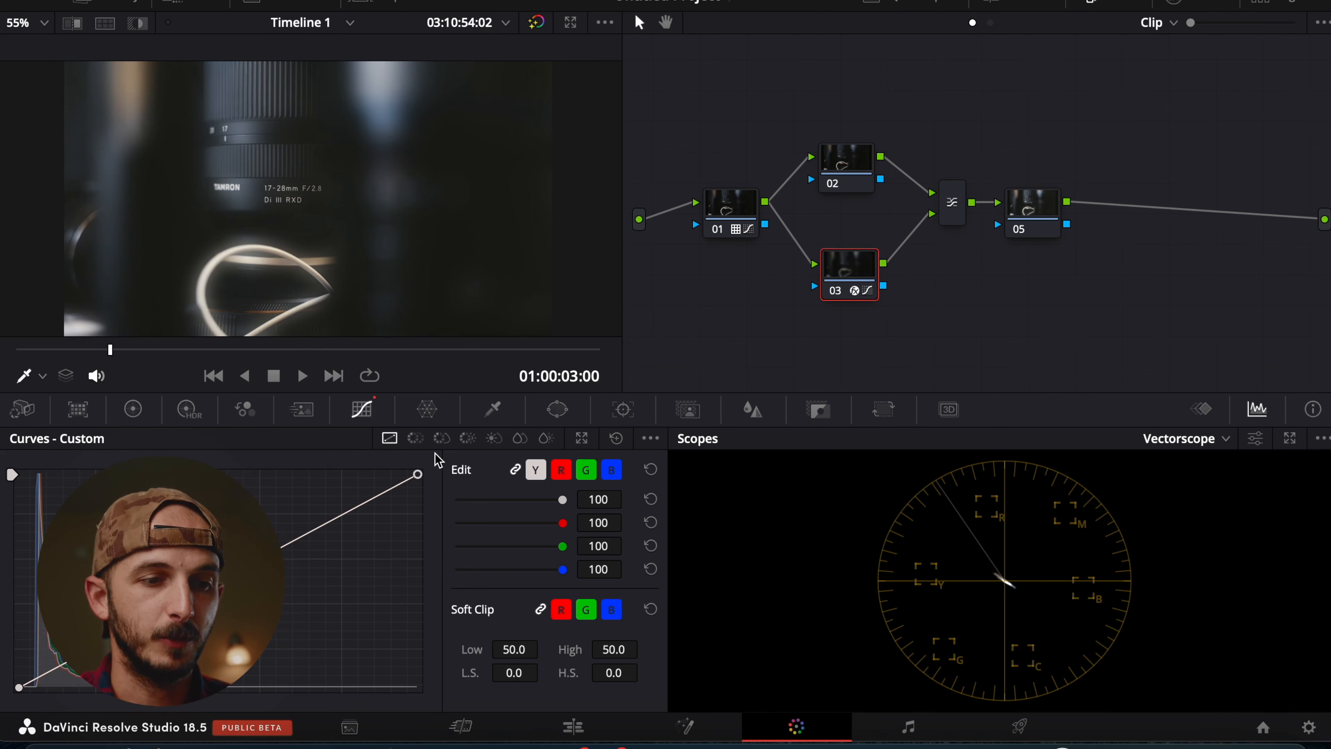
Set node 03's saturation to 0 with the primary color controls and return to its custom curves.
{"action": "left_click", "coordinate": [133, 409]}
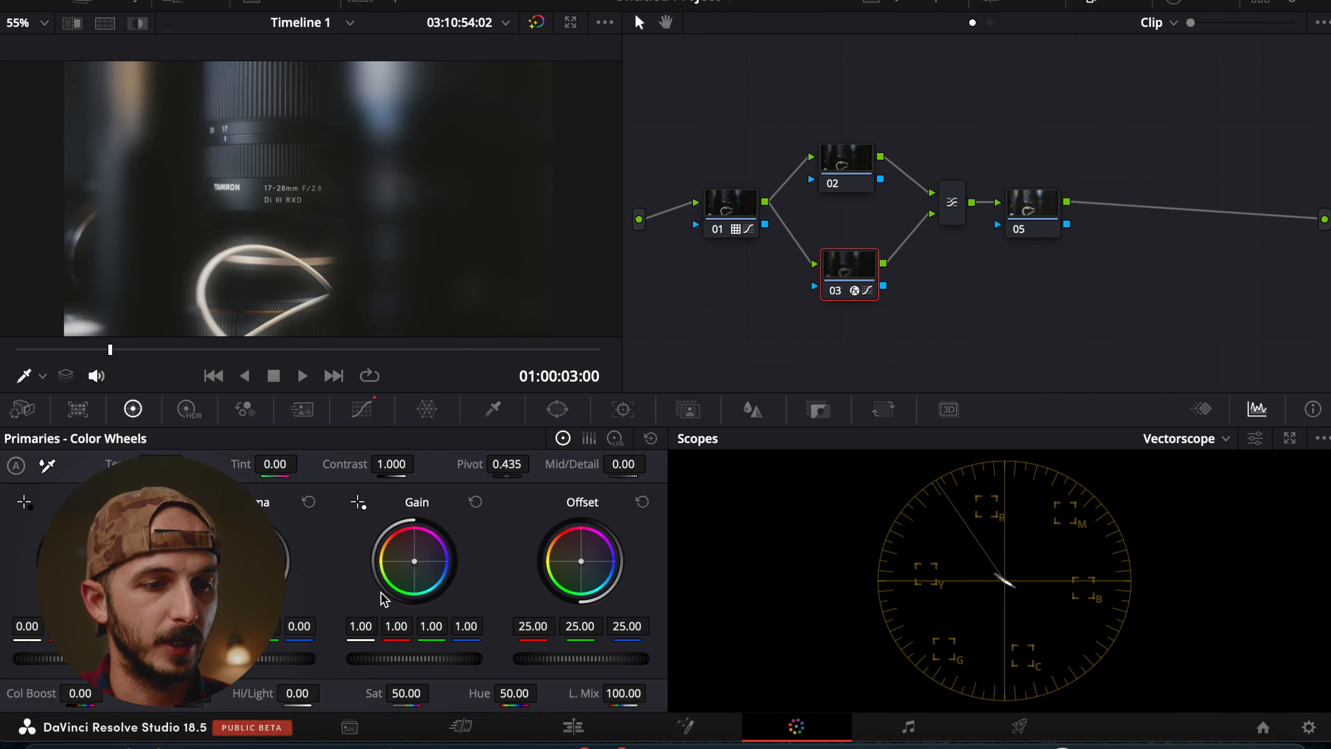
{"action": "left_click_drag", "start_coordinate": [413, 698], "coordinate": [642, 374]}
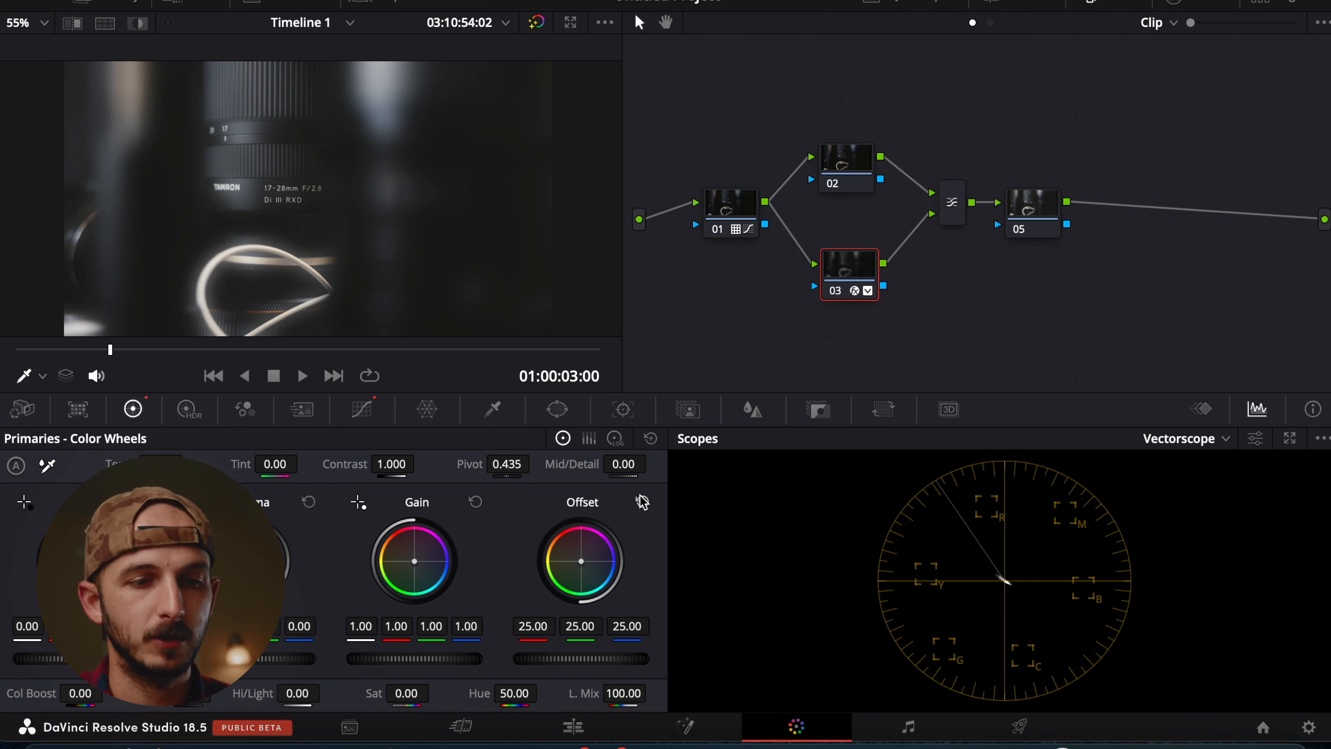
{"action": "left_click", "coordinate": [361, 409]}
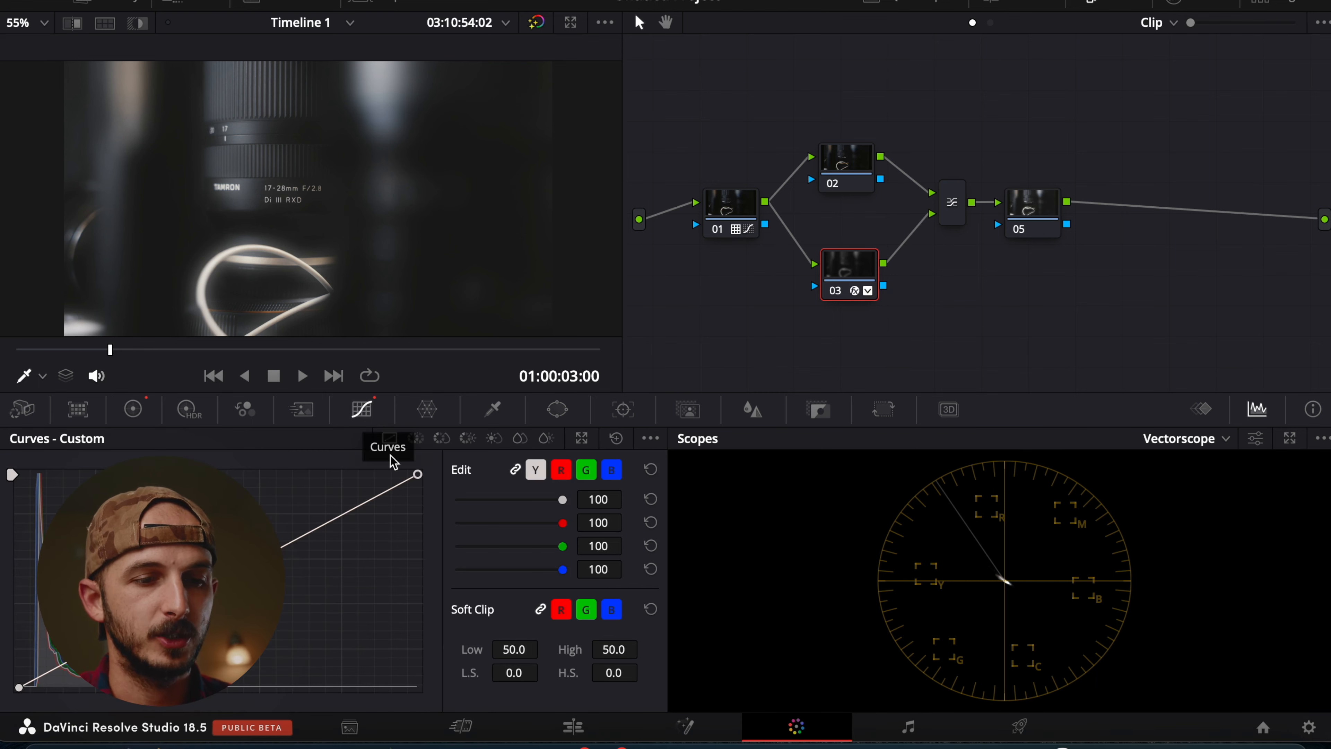